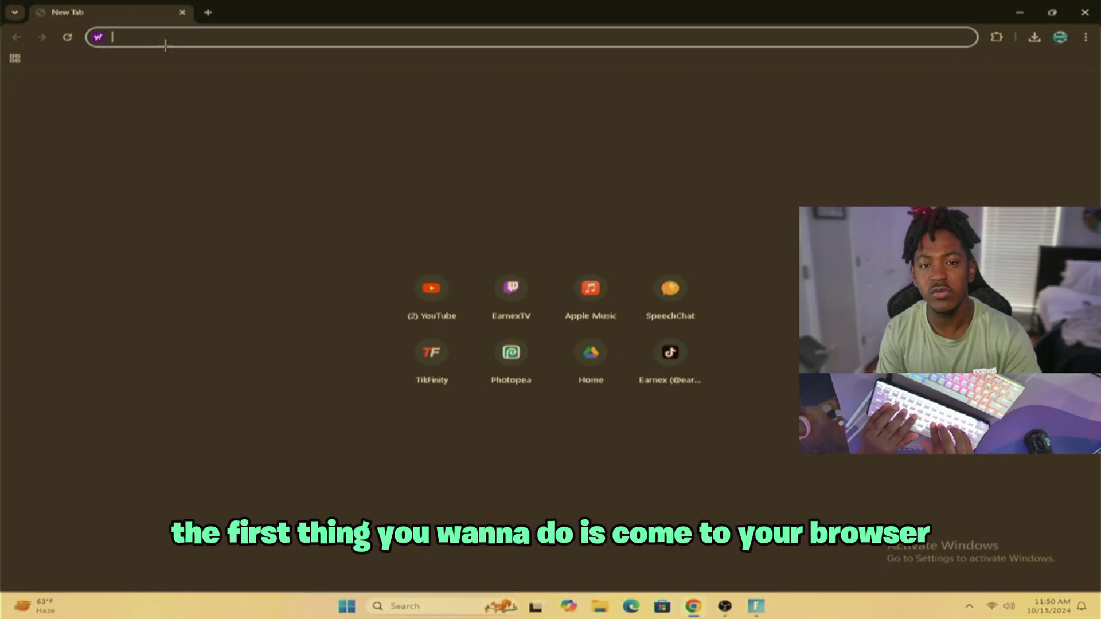
# - Search the web for 'atrium vertical plugin' and open the Aitum Vertical OBS Forums download result
pyautogui.write('atrium vertical plugin')
pyautogui.press('Return')
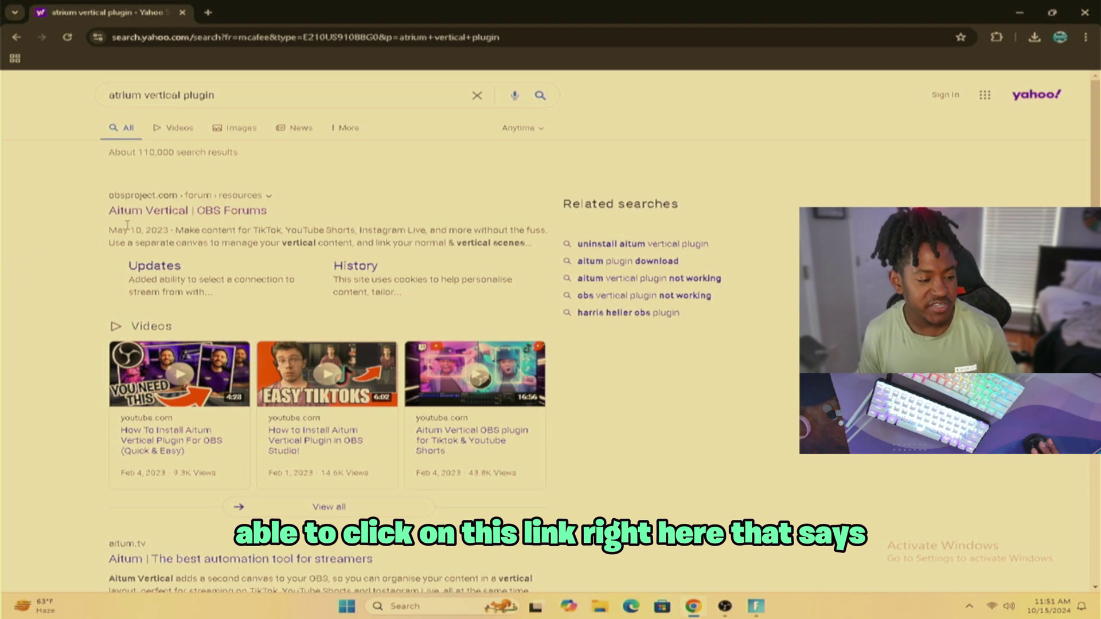
pyautogui.click(229, 212)
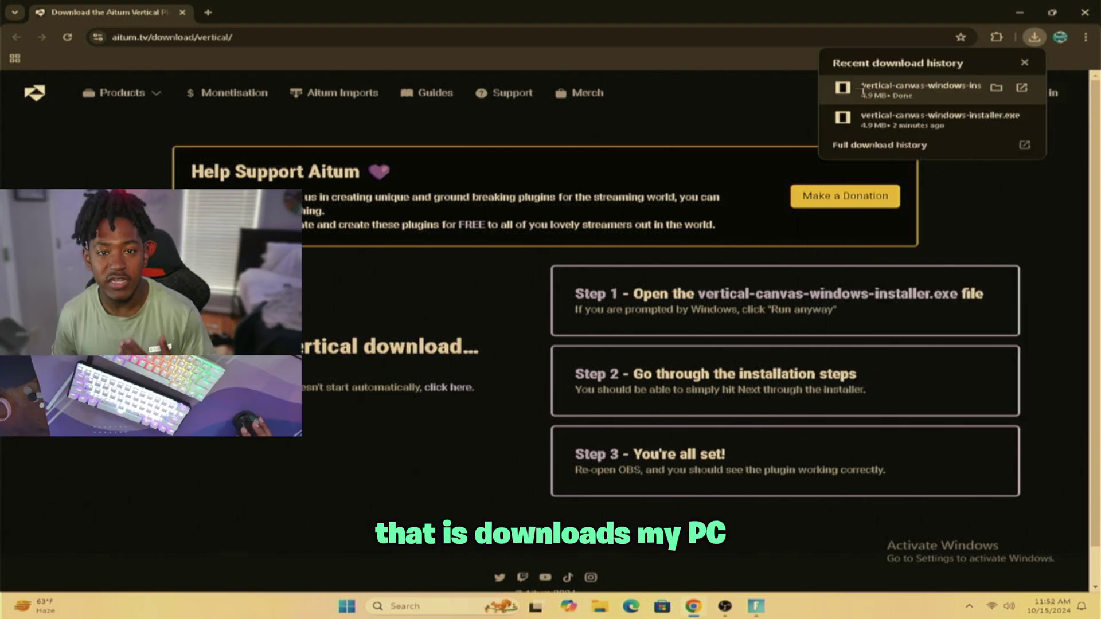
# - Run vertical-canvas-windows-installer.exe and install Vertical Canvas 1.4.10 into C:\Program Files\obs-studio with default options
pyautogui.click(889, 86)
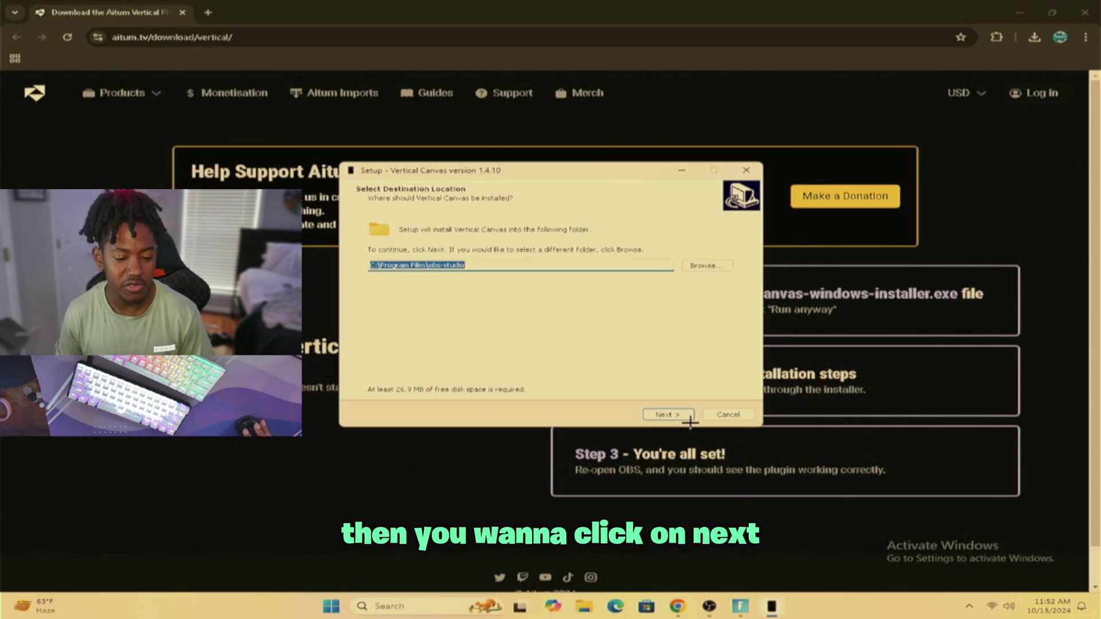
pyautogui.click(668, 414)
pyautogui.click(677, 414)
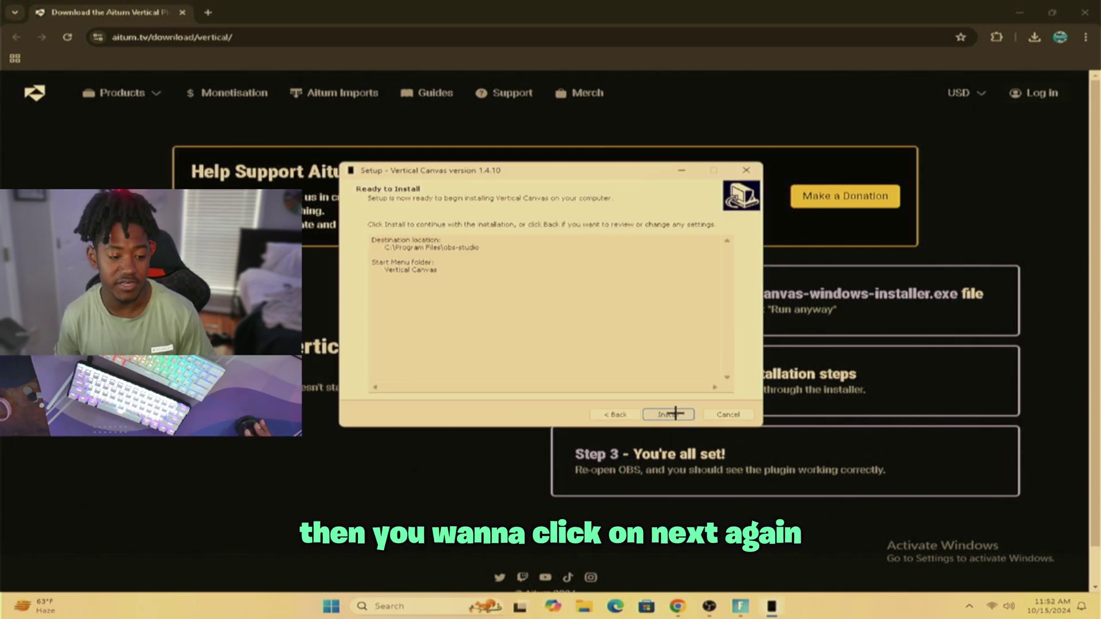
pyautogui.click(670, 414)
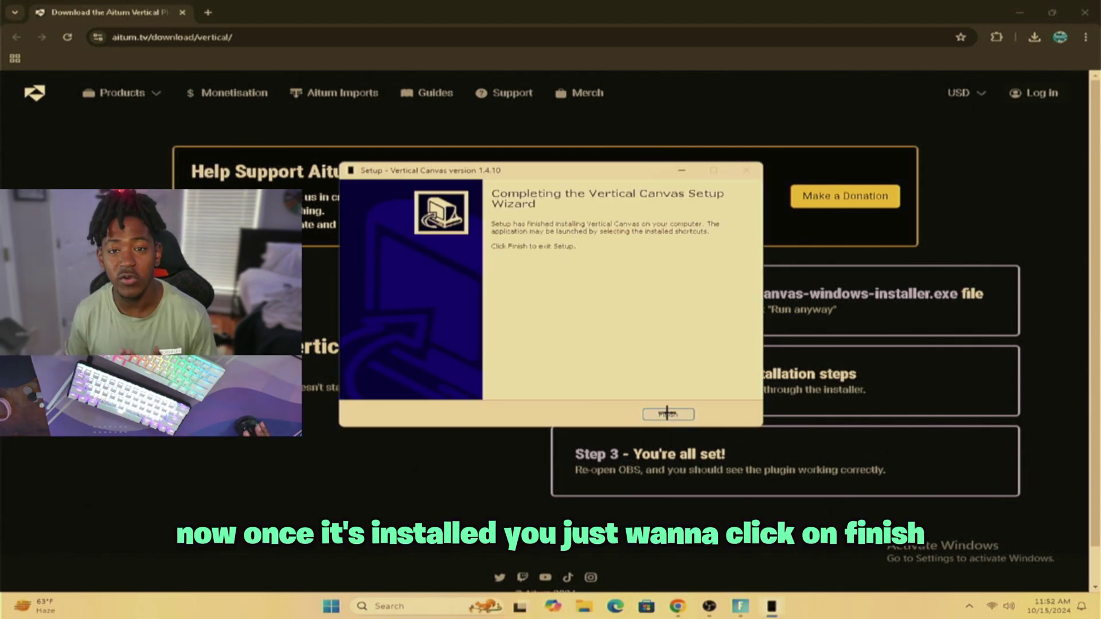
pyautogui.click(670, 415)
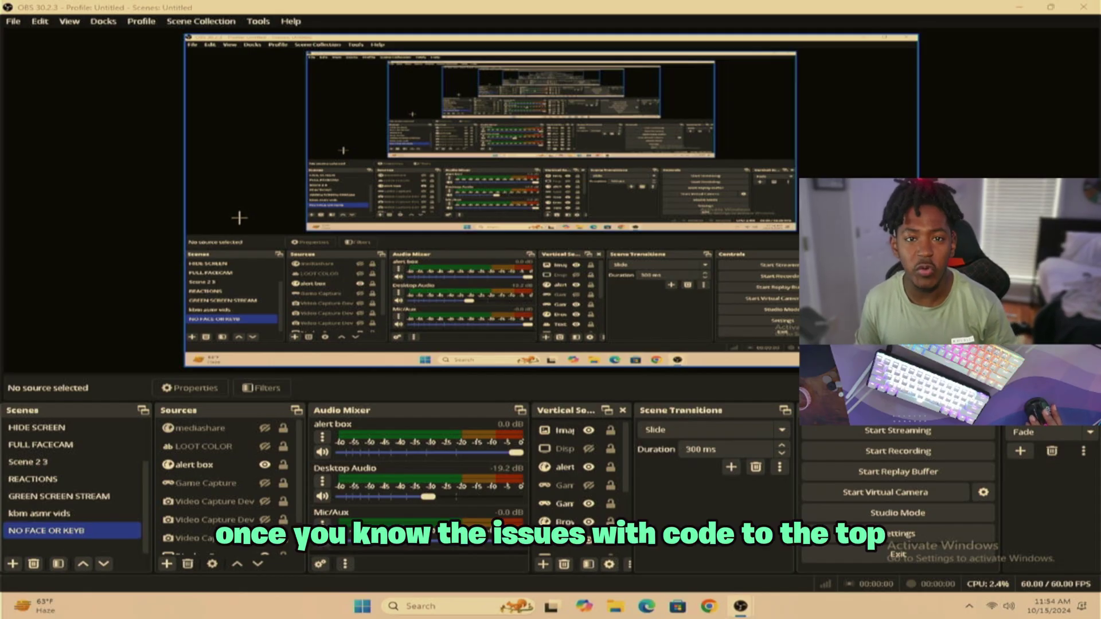
# - Enable the Vertical Scenes and Vertical Sources docks and open the vertical source type list
pyautogui.click(103, 21)
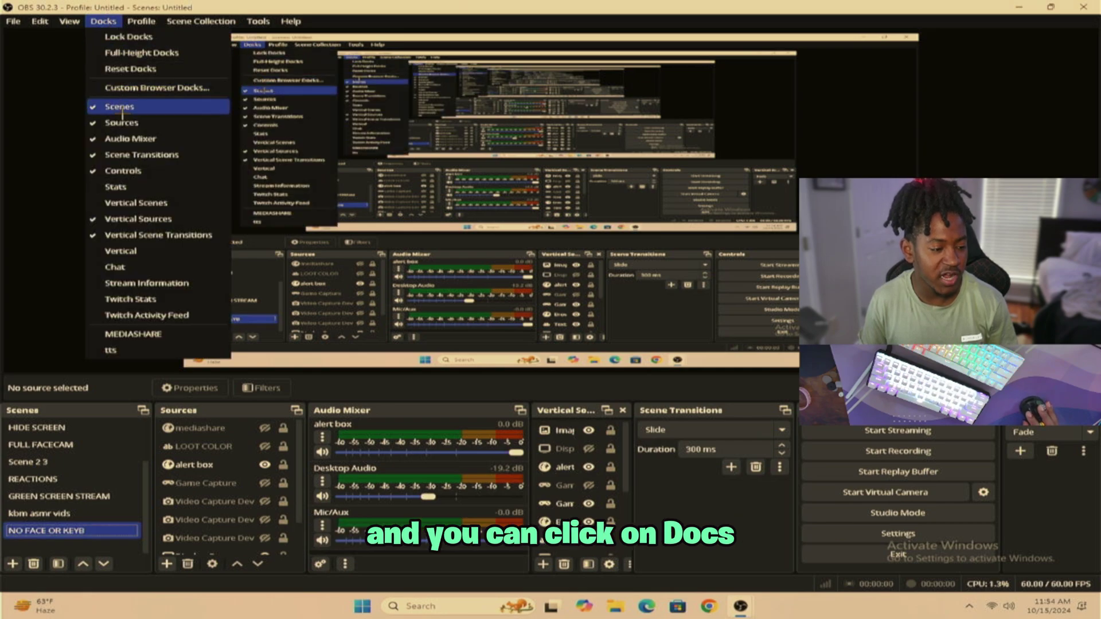
pyautogui.click(121, 252)
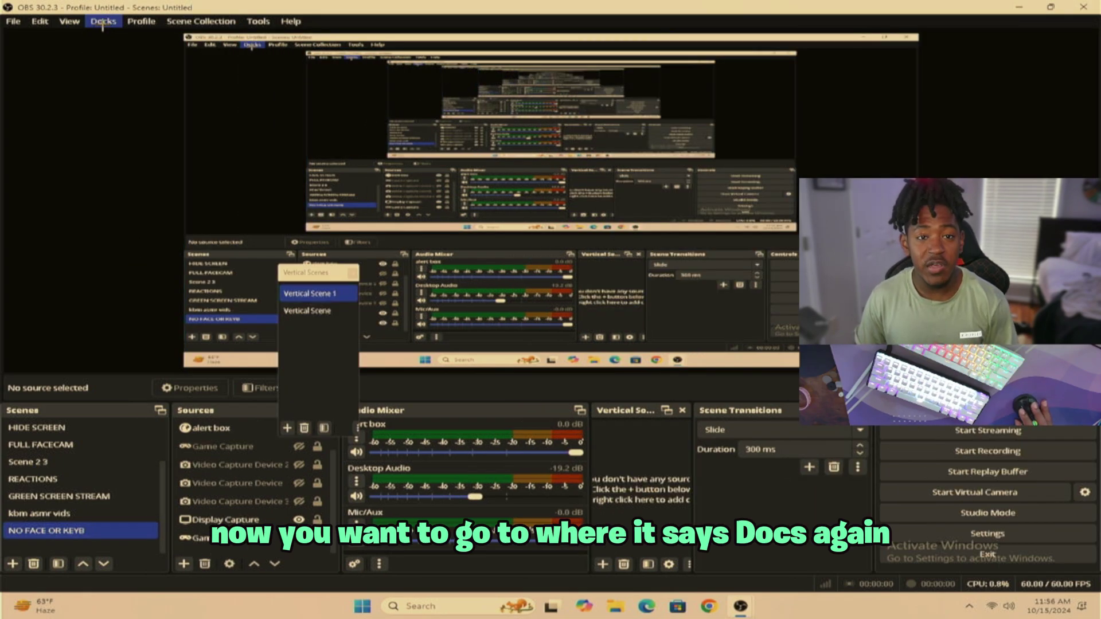
pyautogui.click(103, 23)
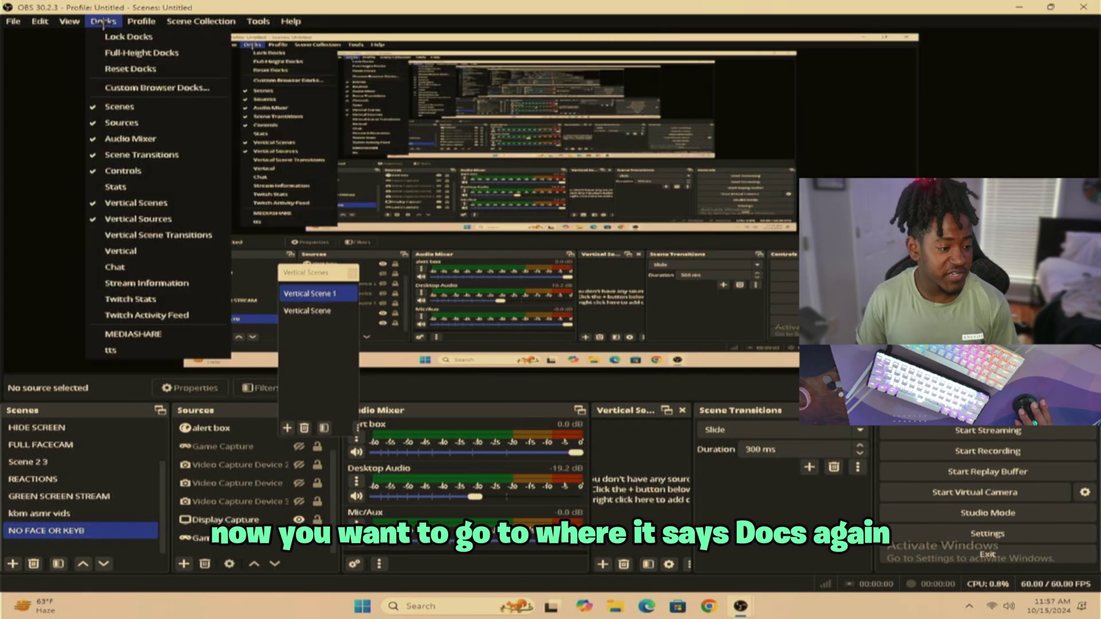
pyautogui.click(161, 219)
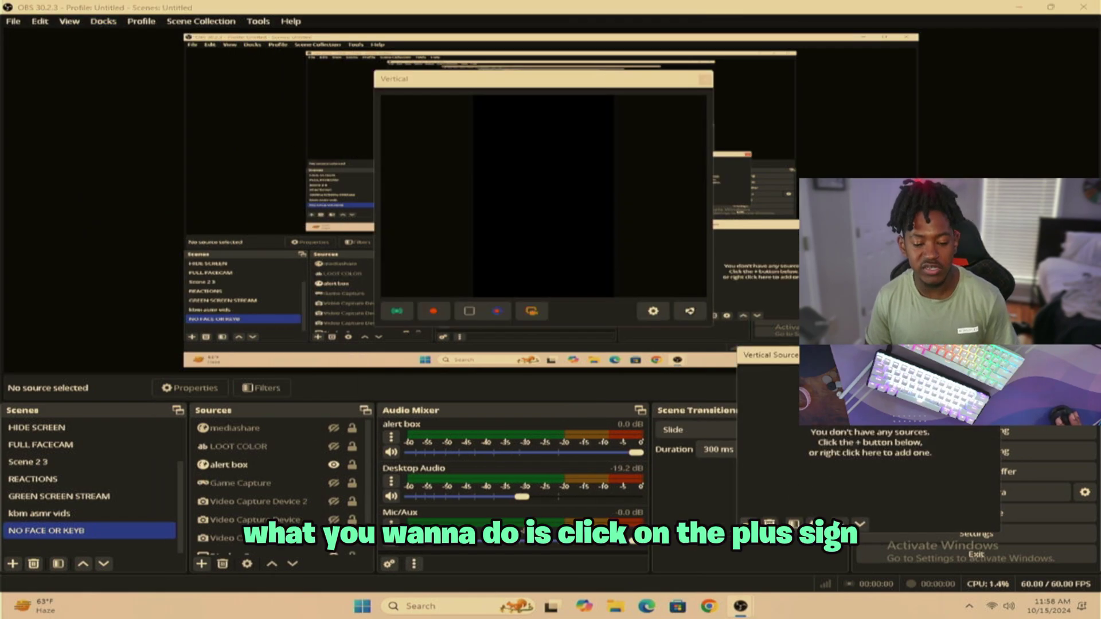
pyautogui.click(745, 524)
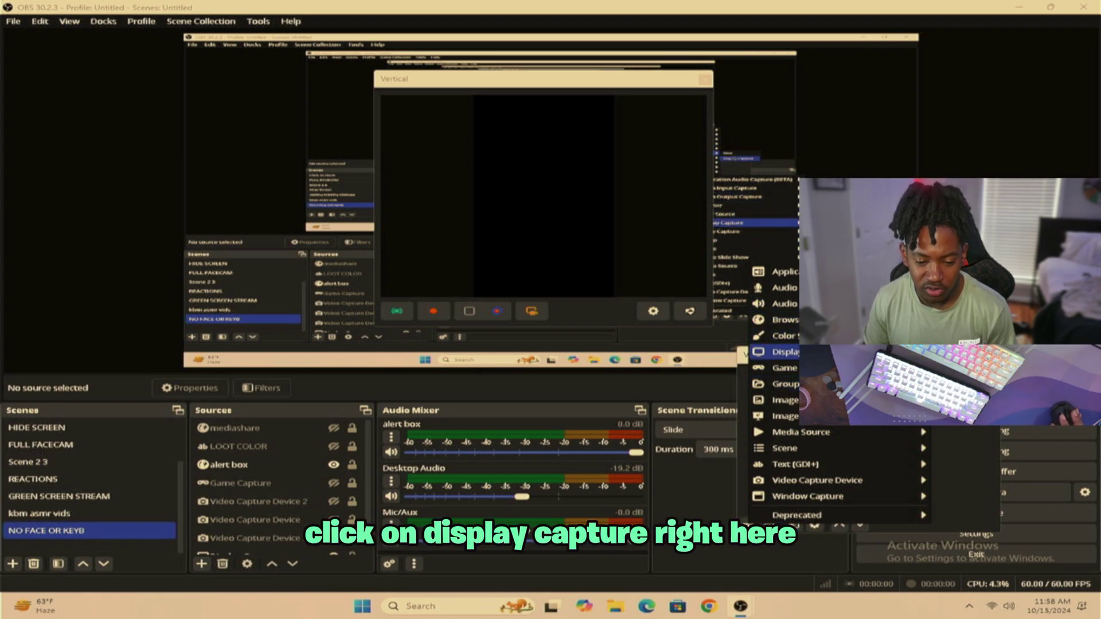
# - Add a Display Capture and an HD Webcam eMeet C970 source, webcam enlarged across the top above the screen
pyautogui.click(783, 352)
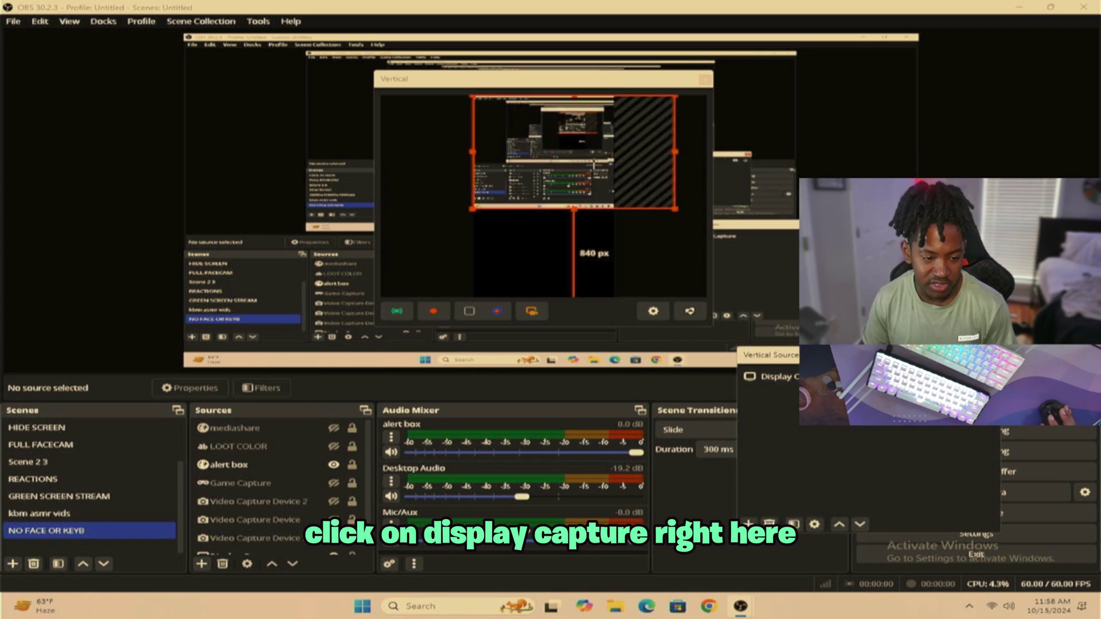
pyautogui.moveTo(594, 163); pyautogui.dragTo(570, 226)
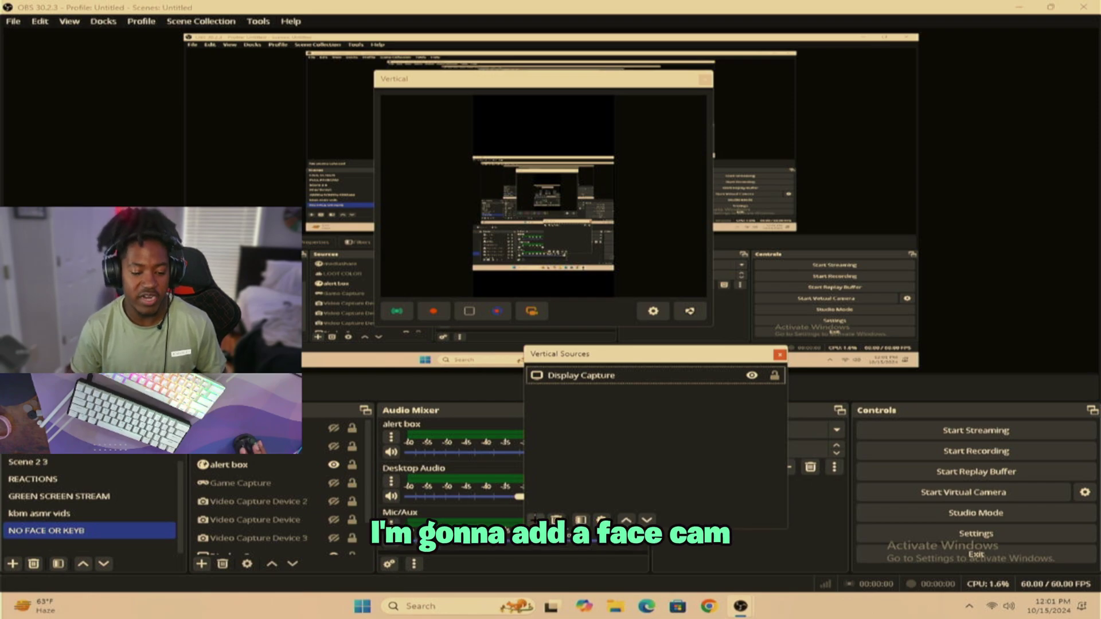
pyautogui.click(535, 520)
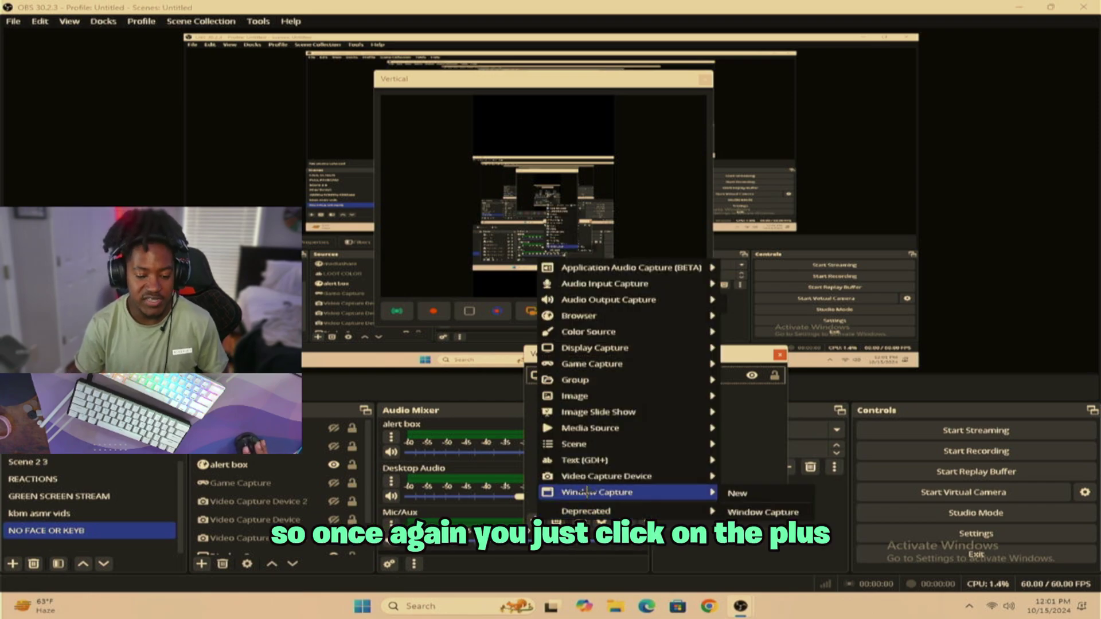
pyautogui.moveTo(595, 483)
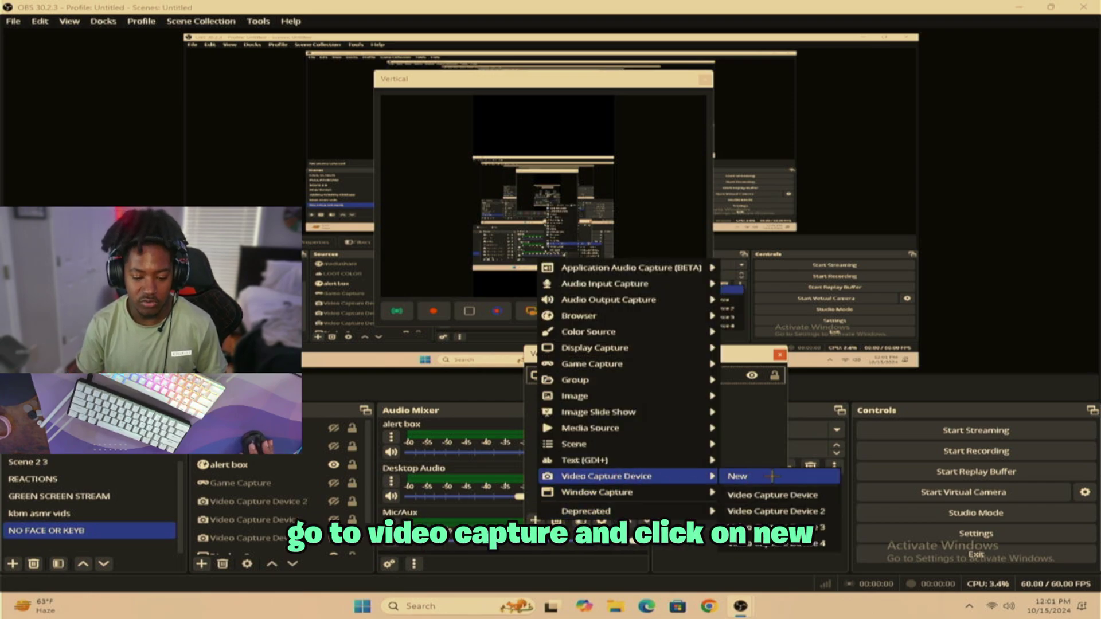
pyautogui.click(736, 477)
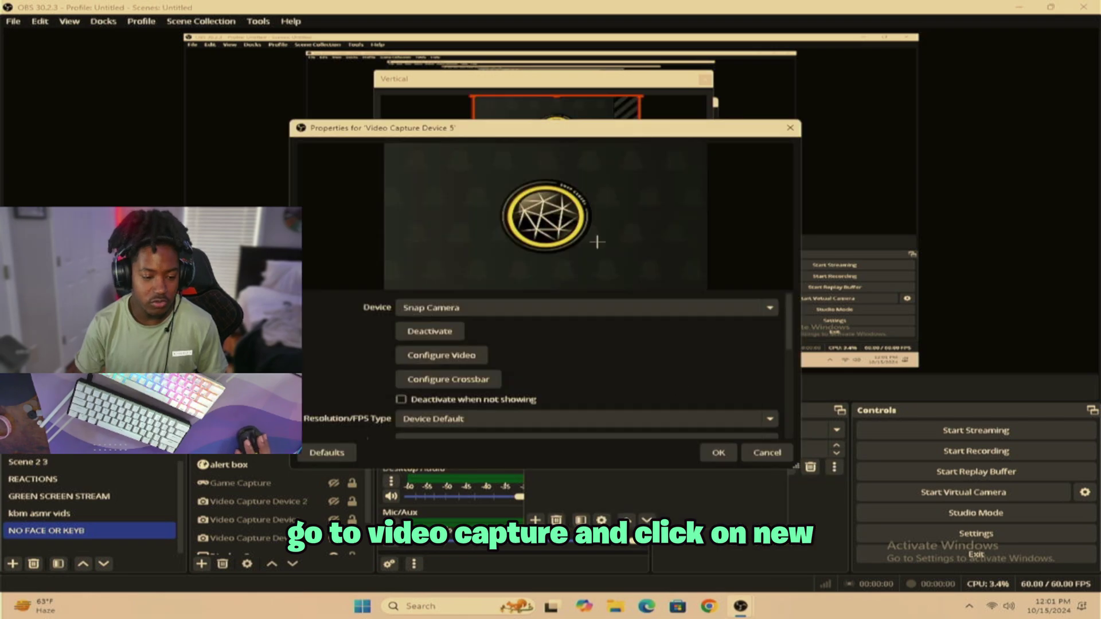
pyautogui.click(481, 307)
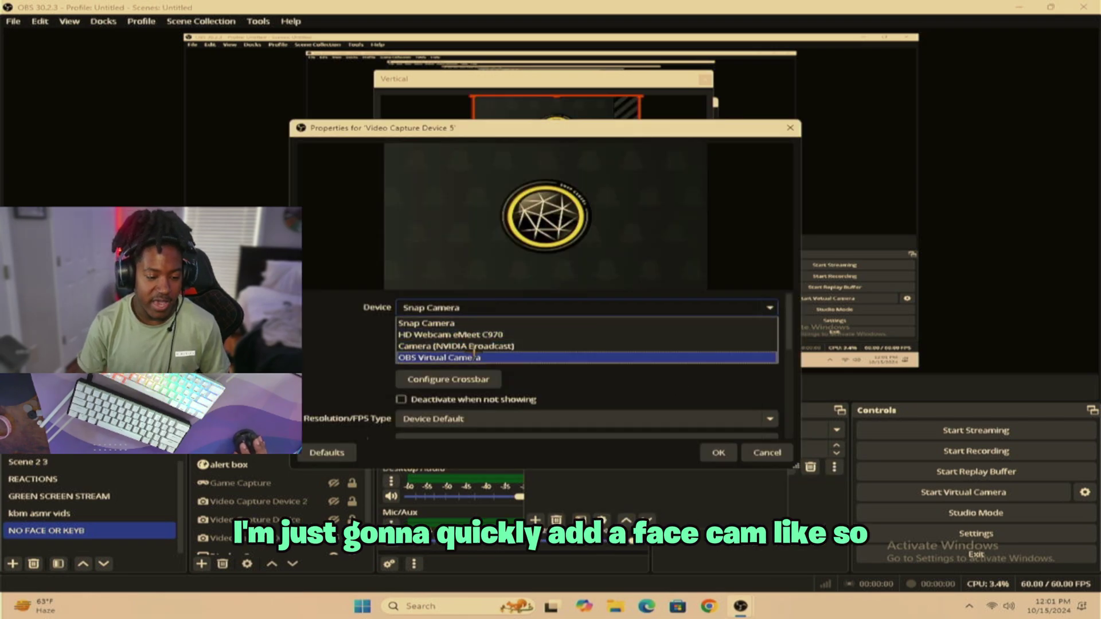
pyautogui.click(481, 334)
pyautogui.click(719, 453)
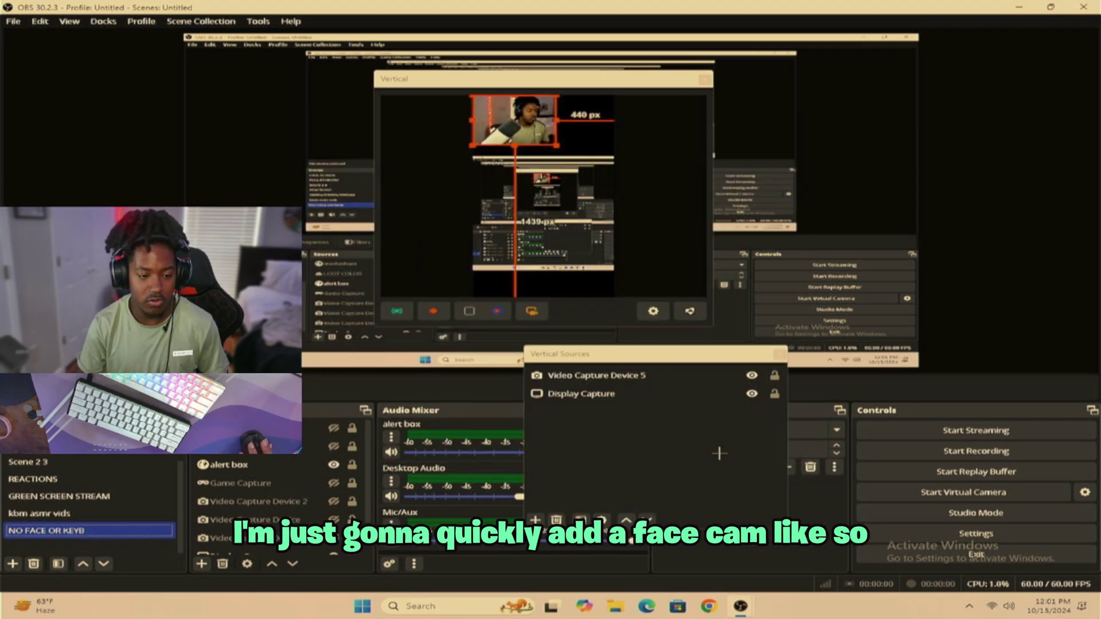
pyautogui.moveTo(559, 121); pyautogui.dragTo(614, 125)
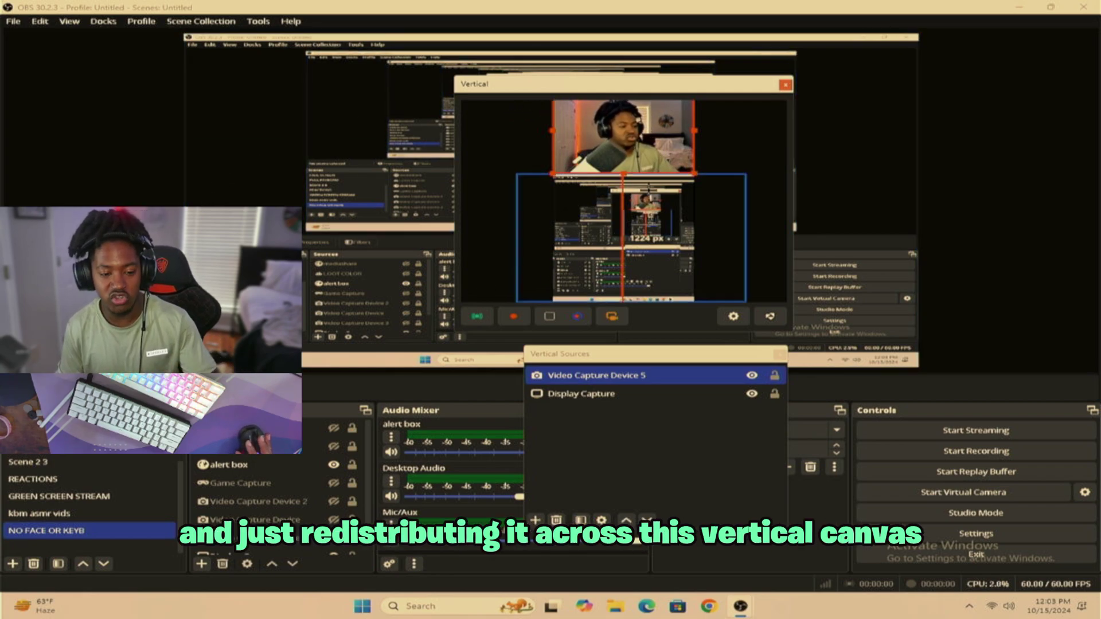
pyautogui.moveTo(662, 86)
pyautogui.mouseDown()
pyautogui.moveTo(731, 76)
pyautogui.moveTo(664, 99)
pyautogui.mouseUp()
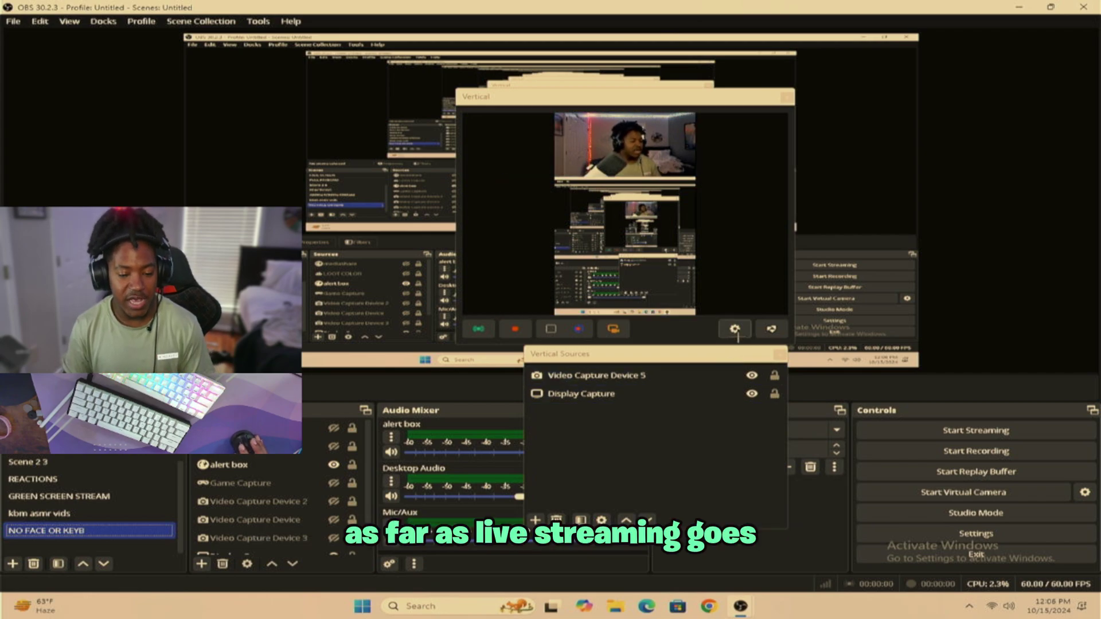
# - Enable vertical streaming to the YouTube RTMP server with the channel's stream key at 6000 Kbps, then save
pyautogui.click(735, 328)
pyautogui.click(310, 199)
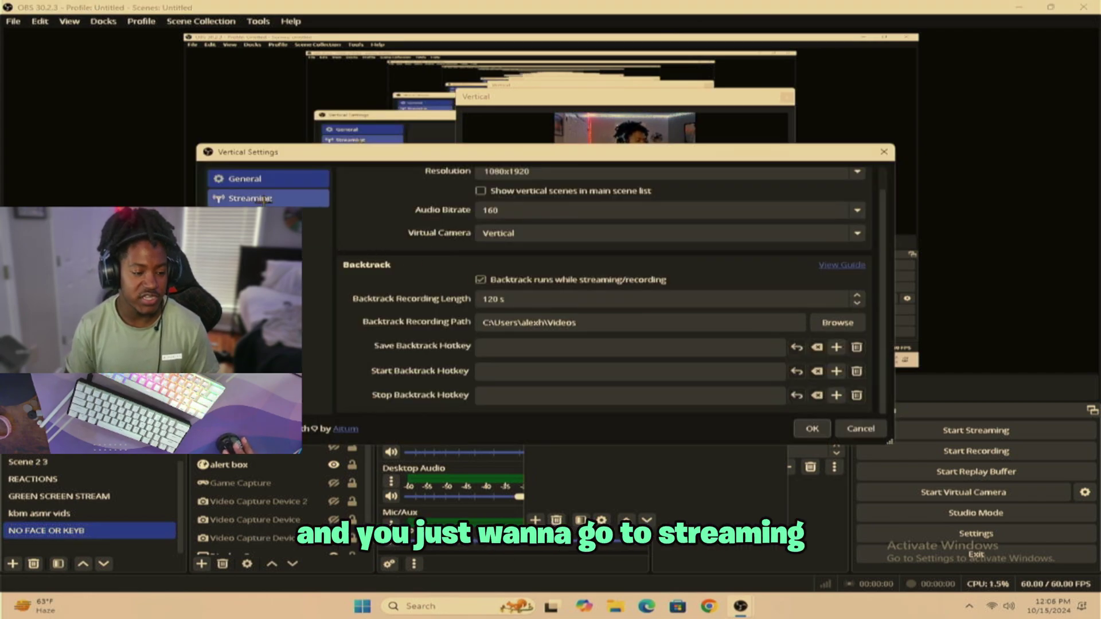
pyautogui.scroll(-5, 363, 313)
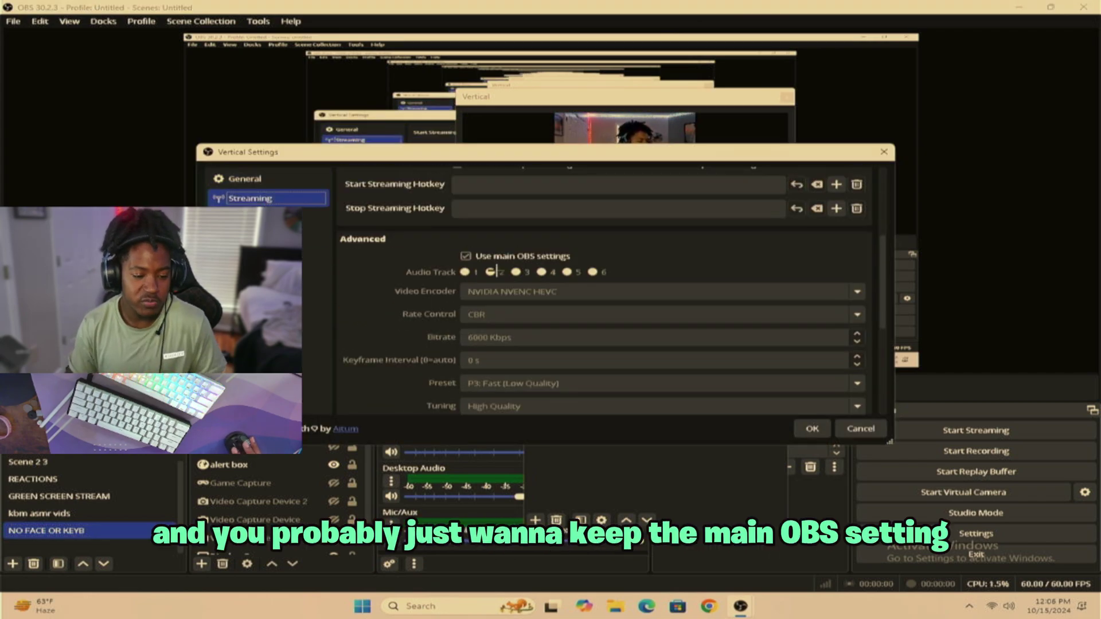
pyautogui.scroll(-4, 408, 303)
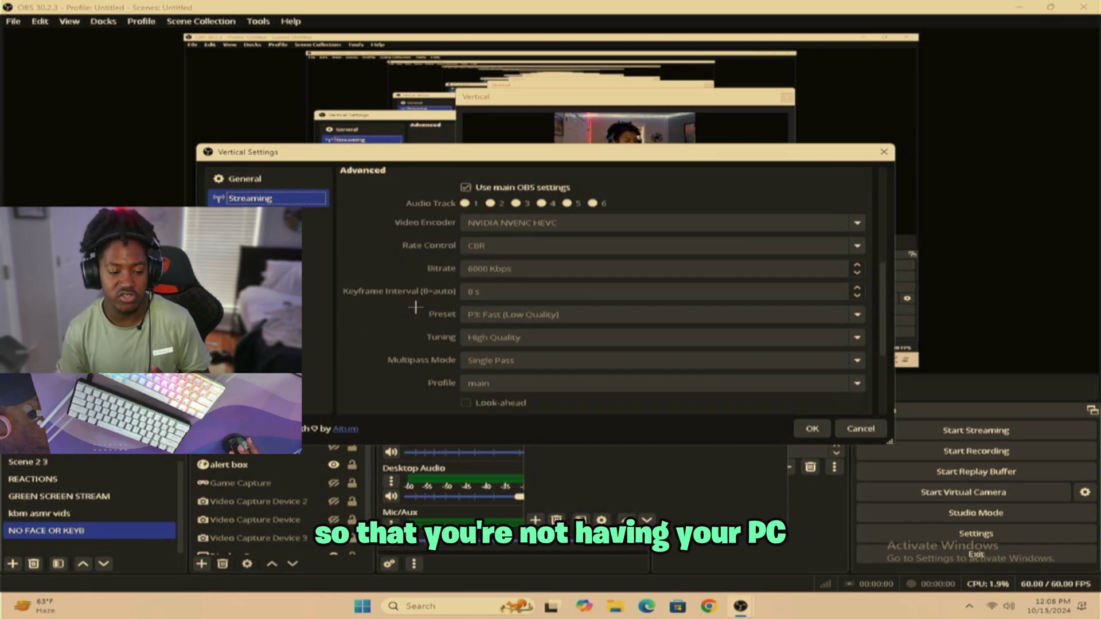
pyautogui.scroll(4, 425, 315)
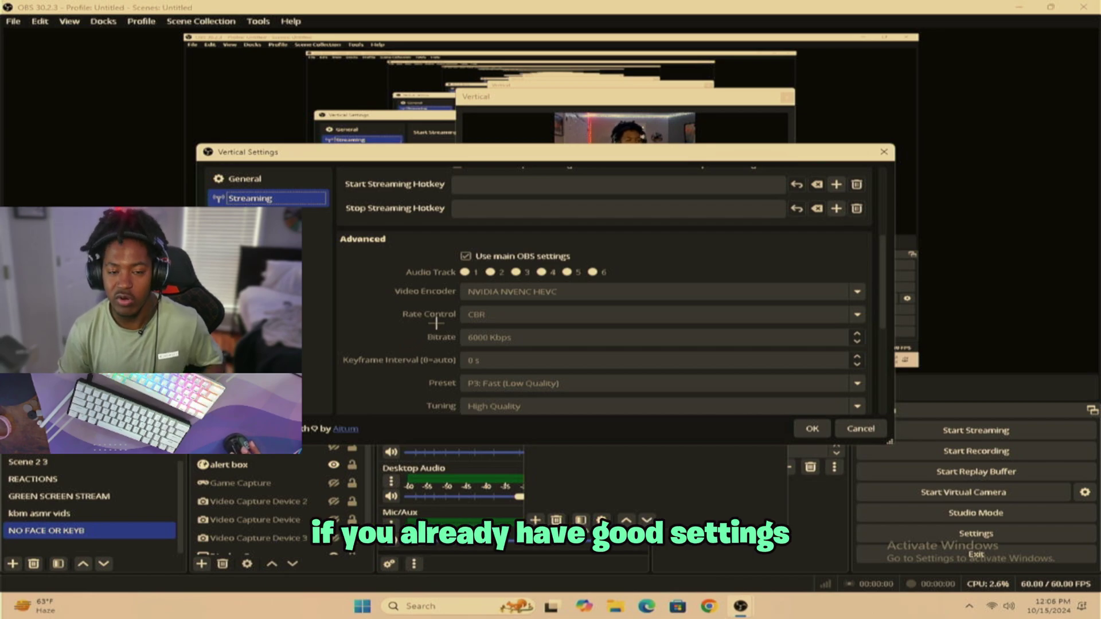
pyautogui.scroll(3, 430, 327)
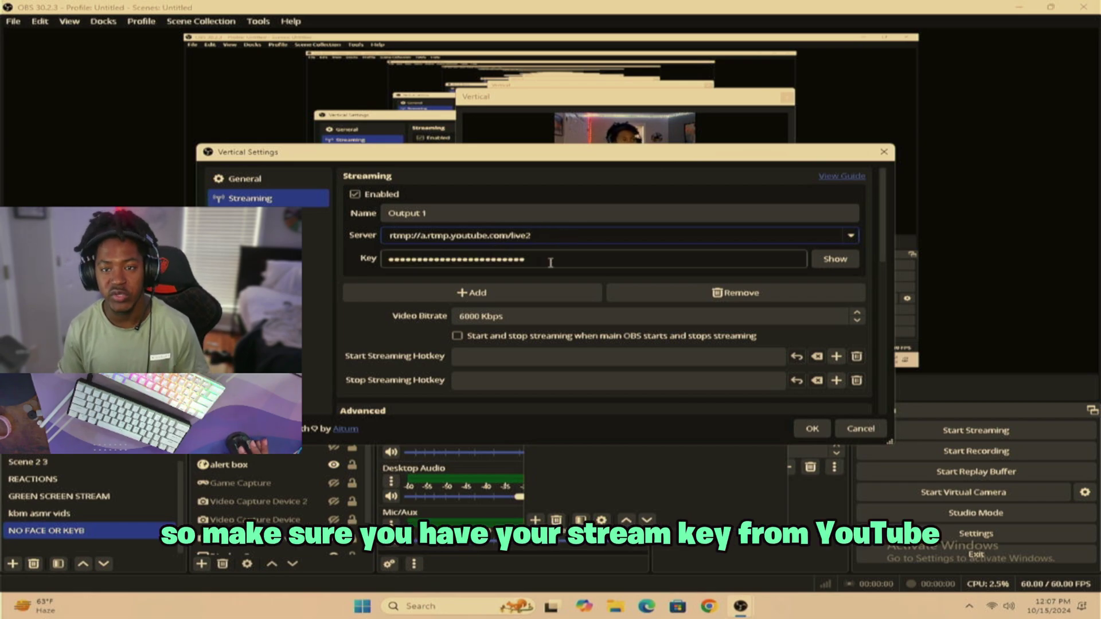
pyautogui.click(521, 260)
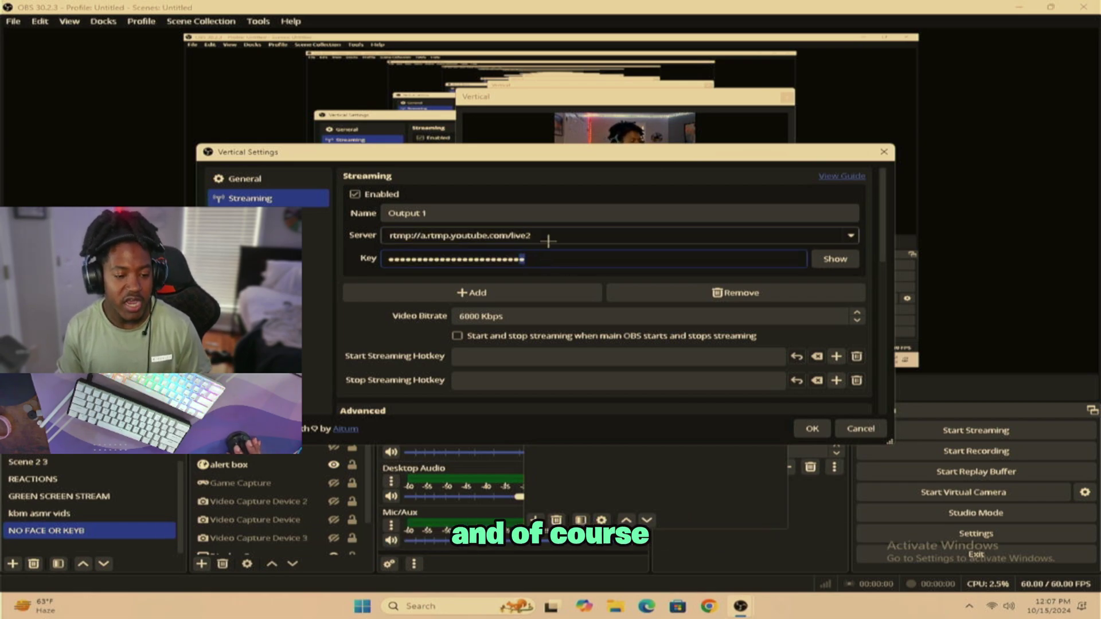
pyautogui.click(550, 238)
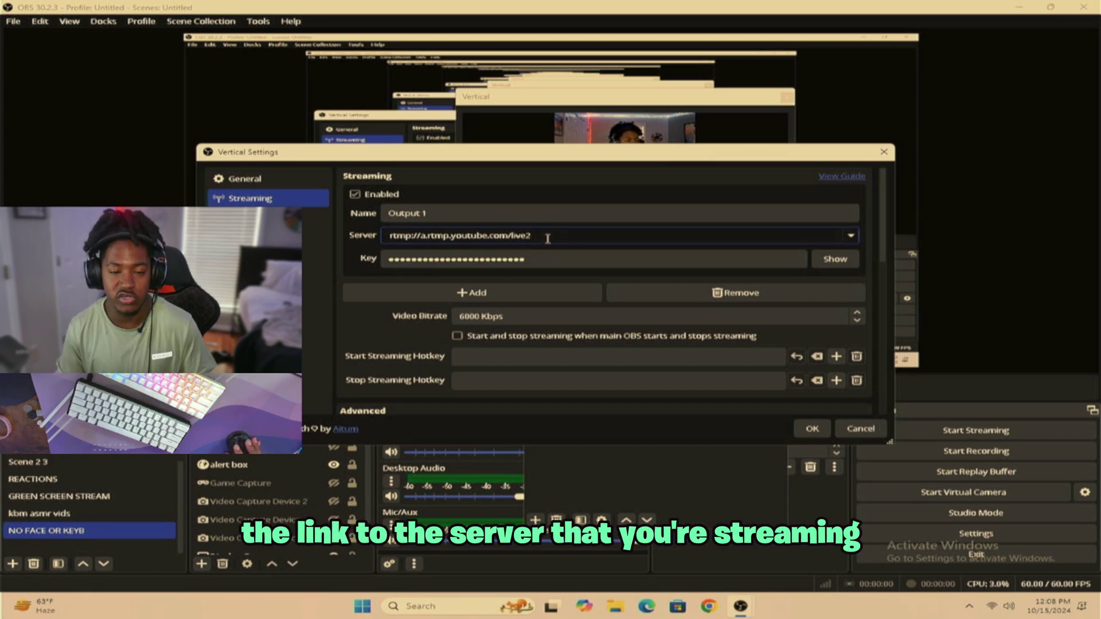
pyautogui.tripleClick(547, 236)
pyautogui.click(554, 236)
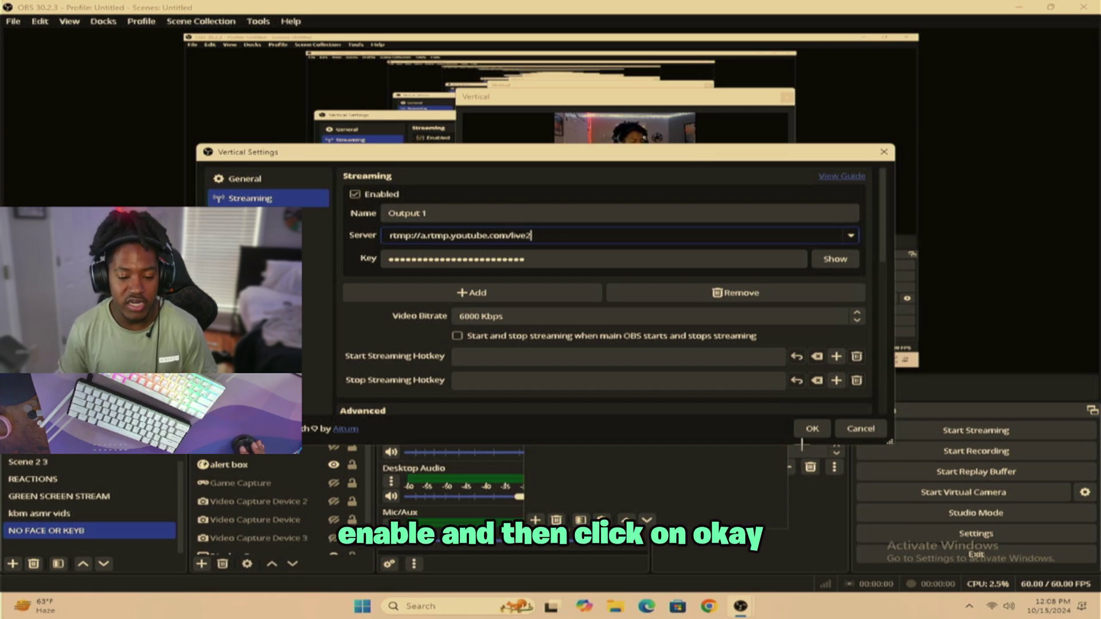
pyautogui.click(810, 429)
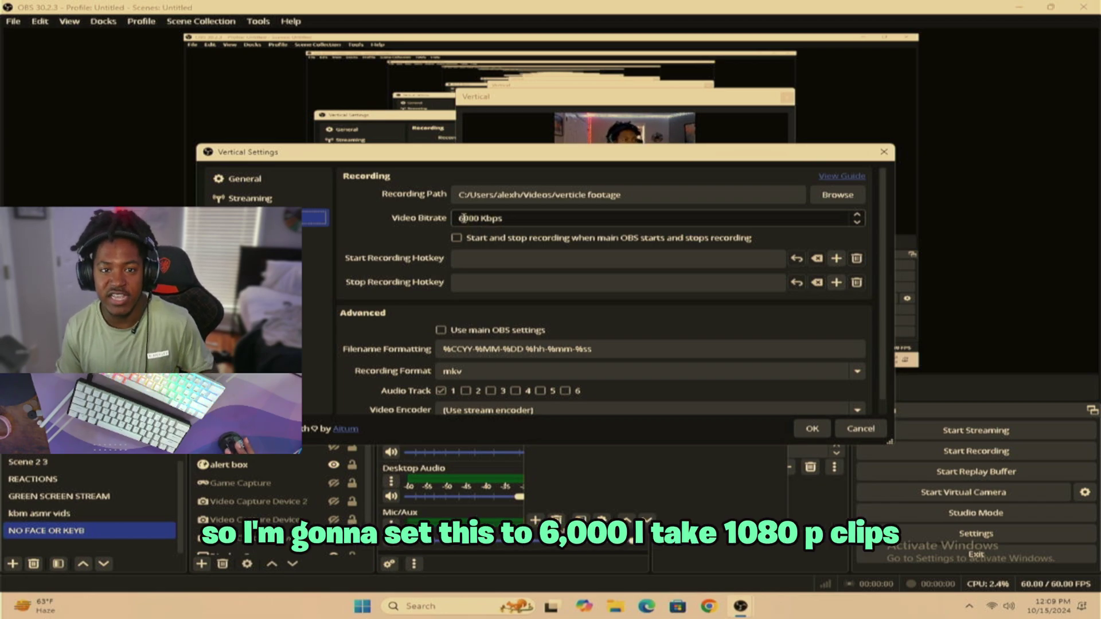
# - Record vertical video at 6000 Kbps in mkv to the verticle footage folder, keeping the default encoder
pyautogui.scroll(-1, 372, 246)
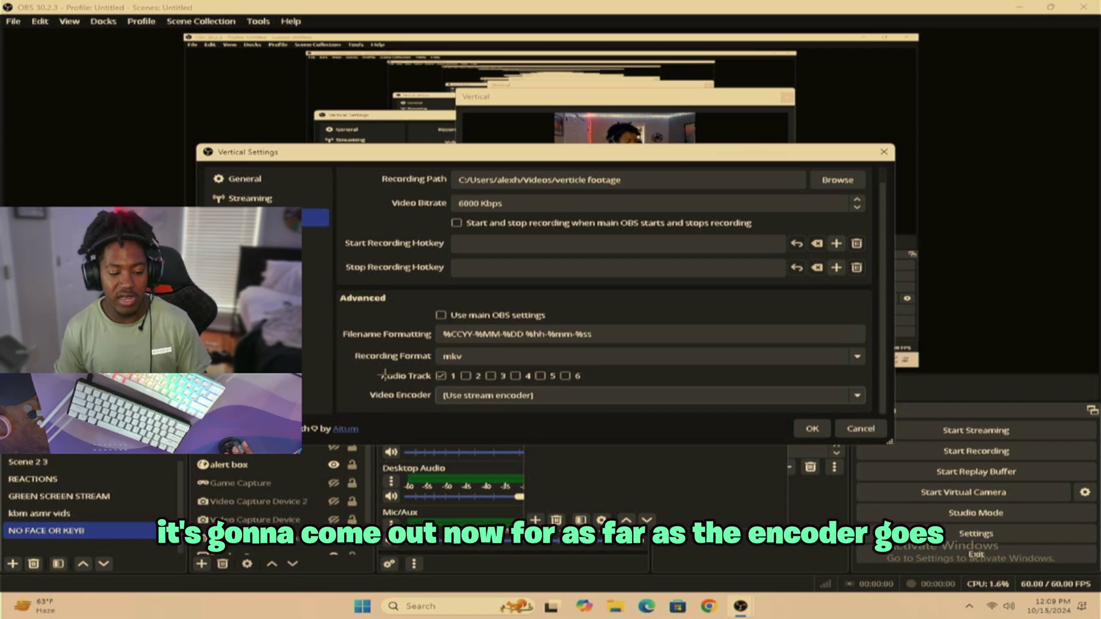
pyautogui.click(498, 396)
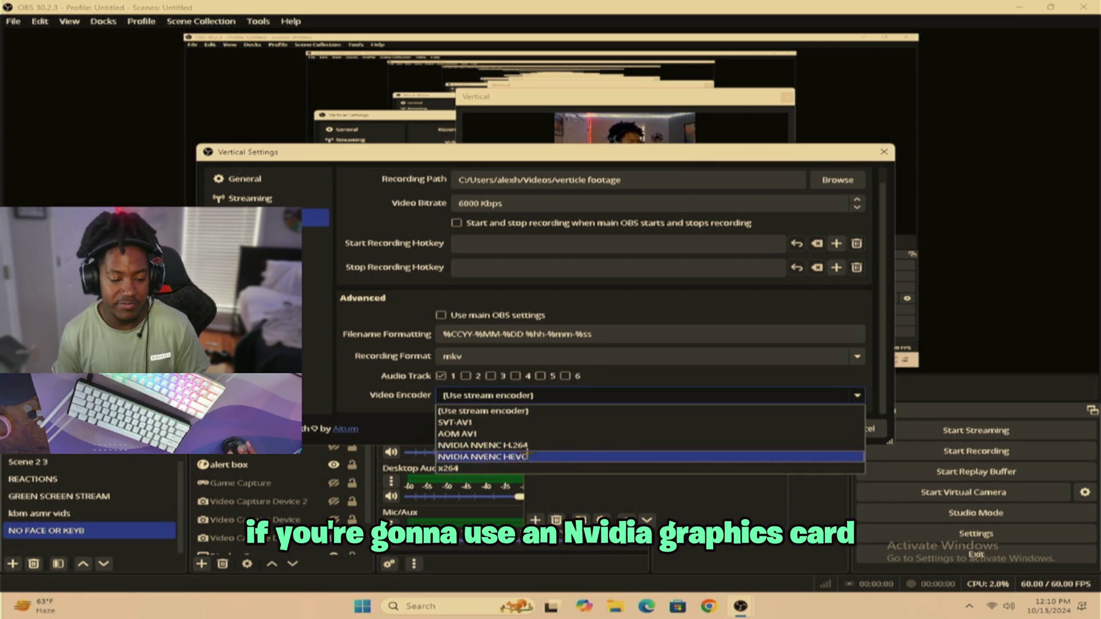
pyautogui.click(339, 384)
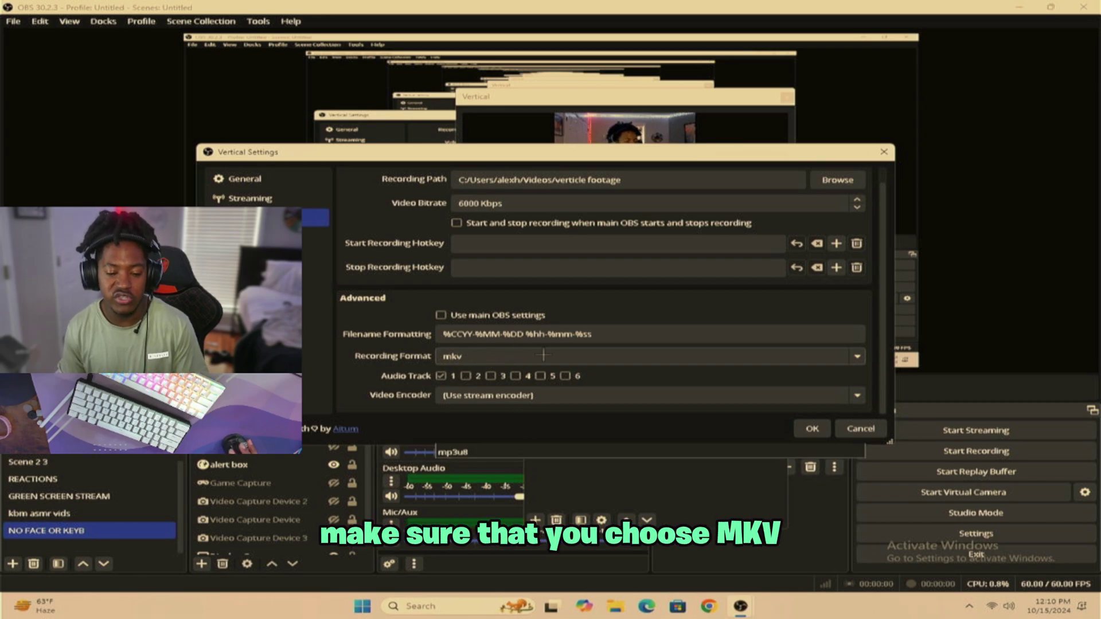
pyautogui.click(525, 356)
pyautogui.click(544, 355)
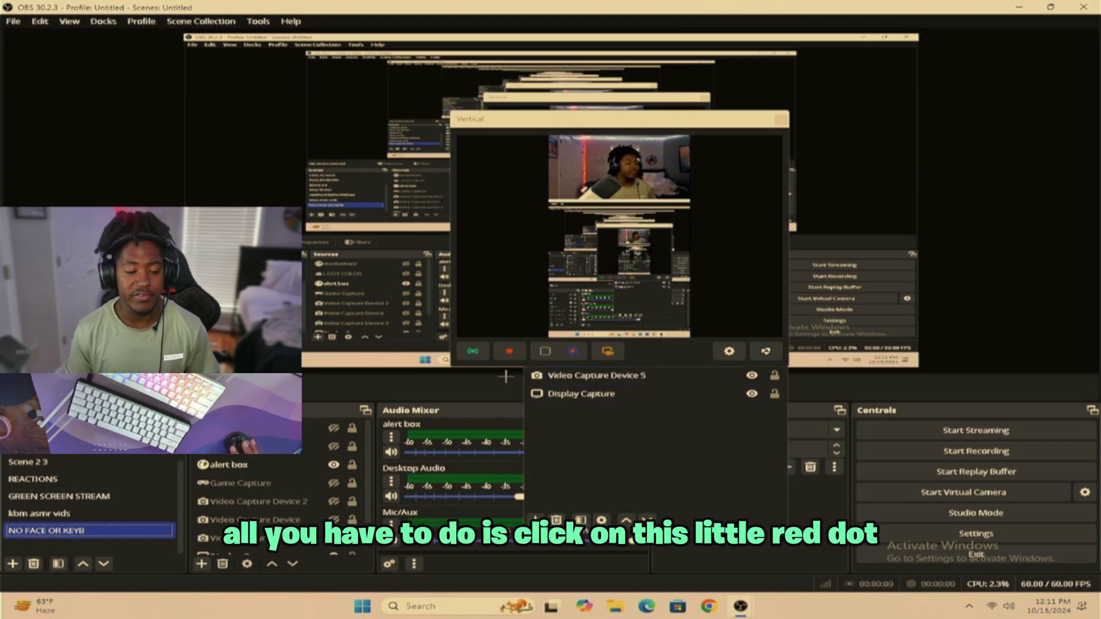
# - Start vertical recording and switch on backtrack from the Vertical dock's control bar, then reopen Vertical Settings
pyautogui.click(509, 351)
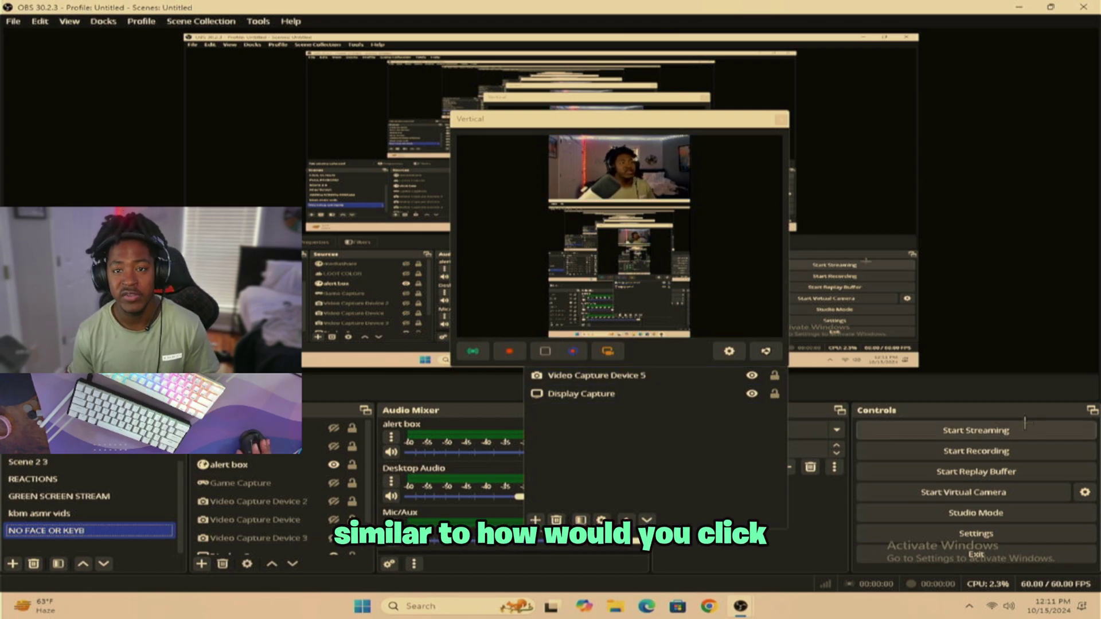
pyautogui.click(718, 392)
pyautogui.click(546, 364)
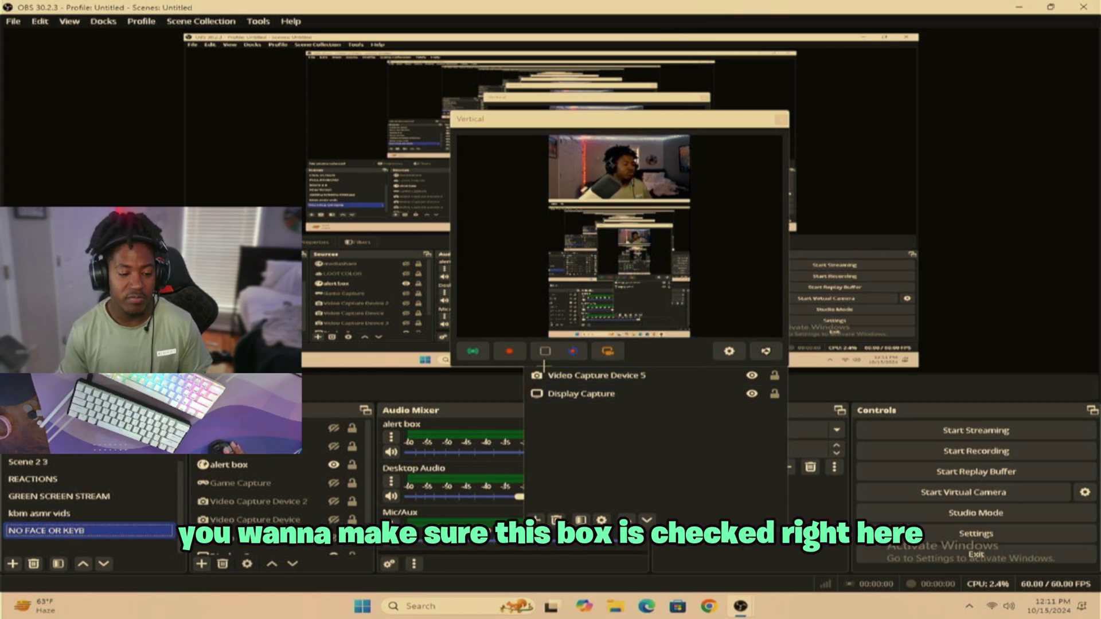
pyautogui.click(544, 351)
pyautogui.click(568, 376)
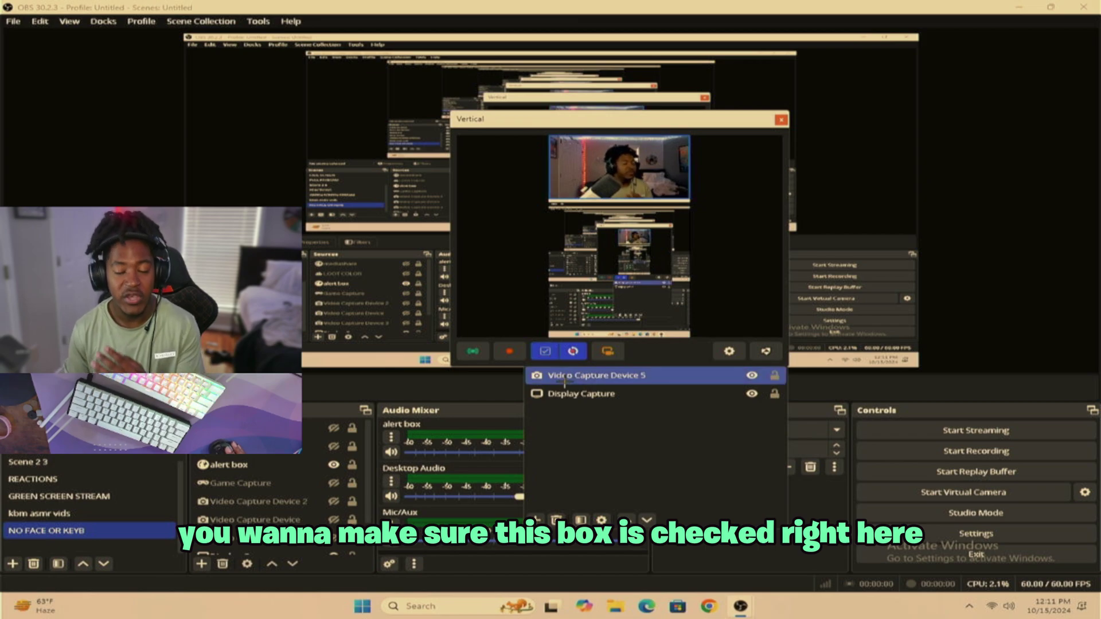
pyautogui.click(578, 366)
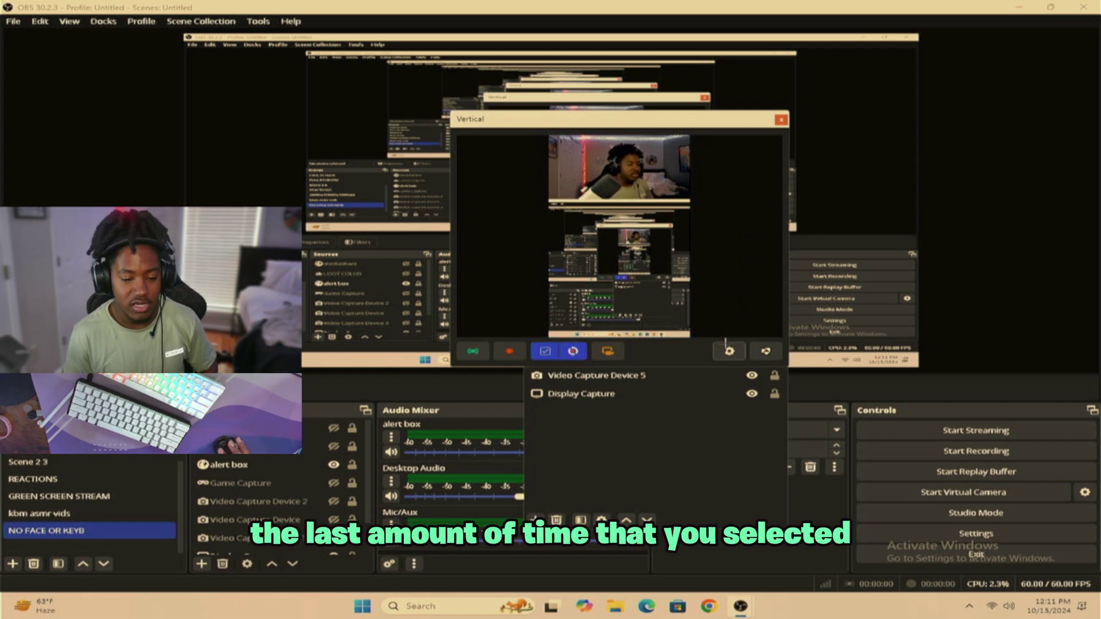
pyautogui.click(729, 351)
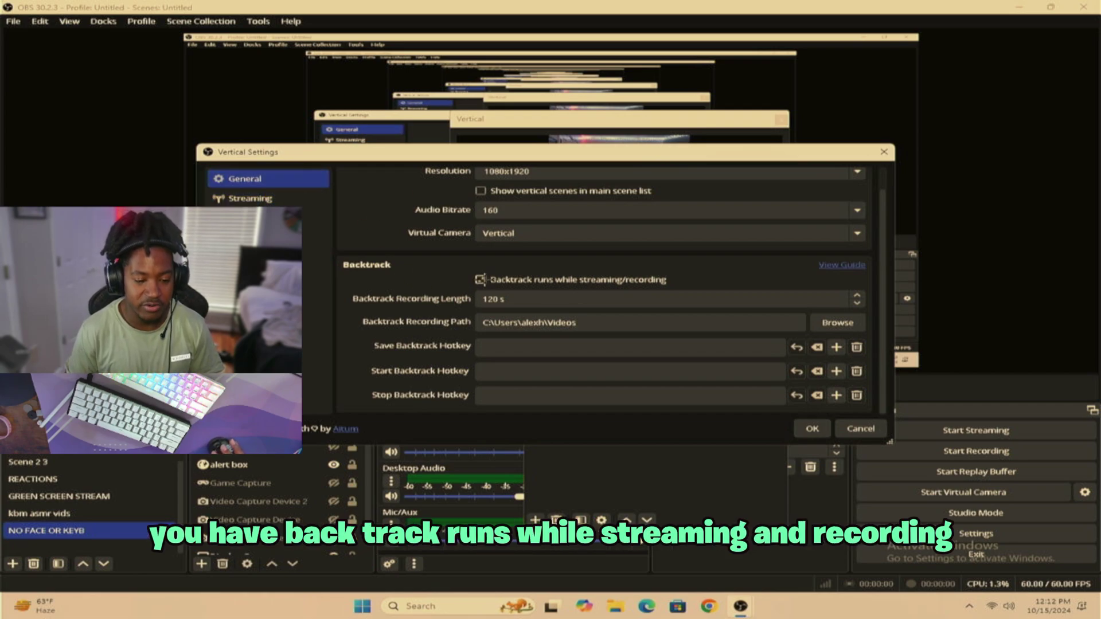
# - Tick 'Backtrack runs while streaming/recording', keeping the 120 s backtrack recording length
pyautogui.click(480, 279)
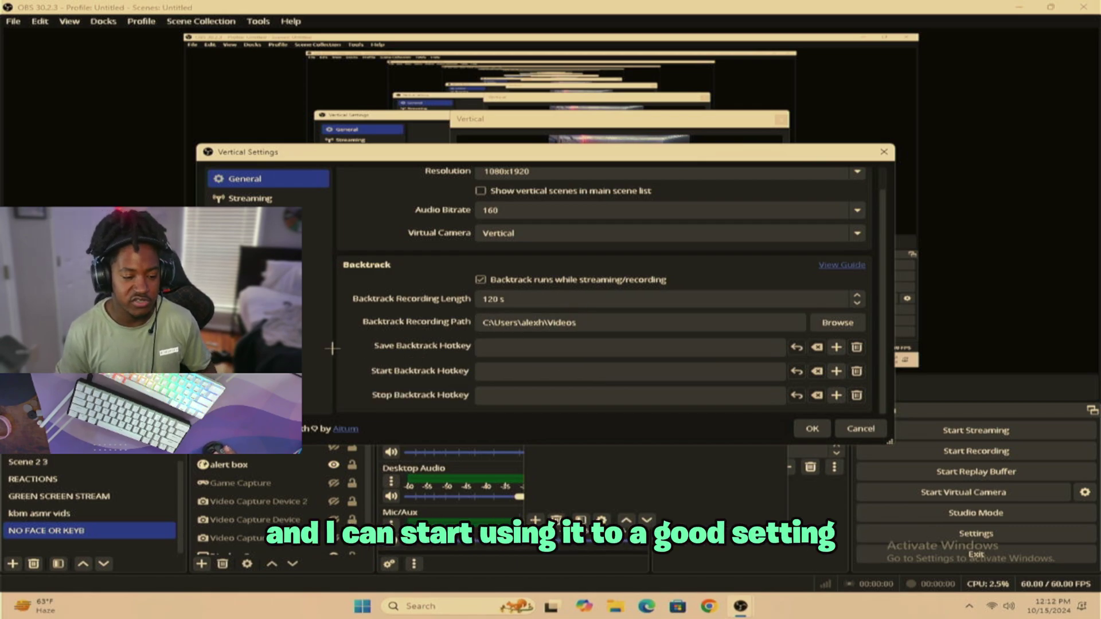
pyautogui.scroll(1, 436, 304)
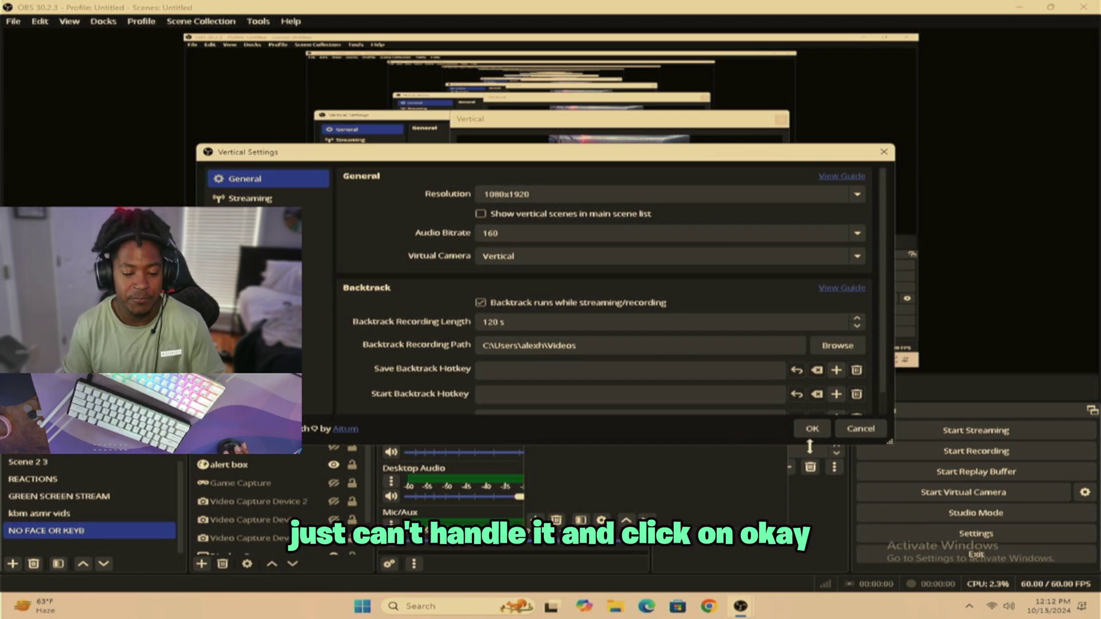
# - Confirm Vertical Settings, save the latest backtrack as a clip, and launch File Explorer to find it
pyautogui.click(812, 428)
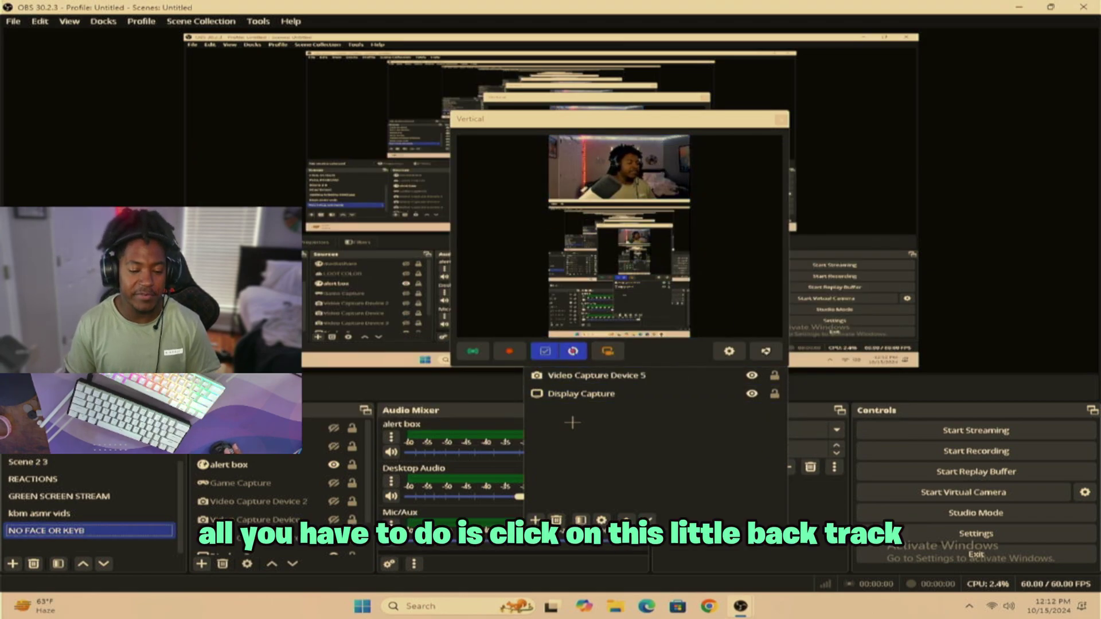
pyautogui.click(574, 351)
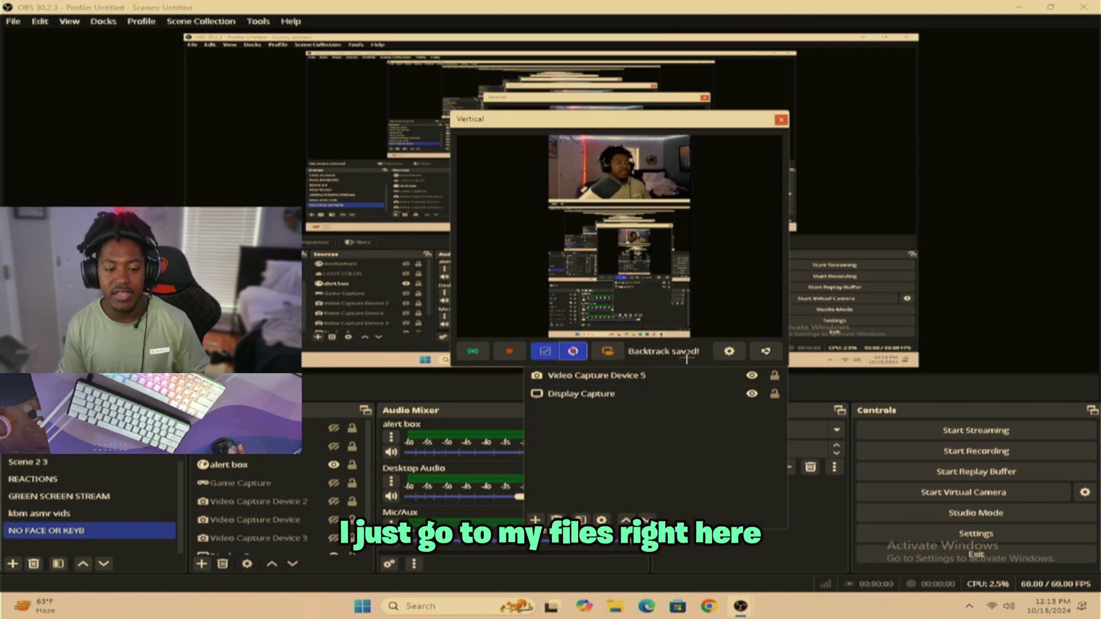
pyautogui.click(616, 606)
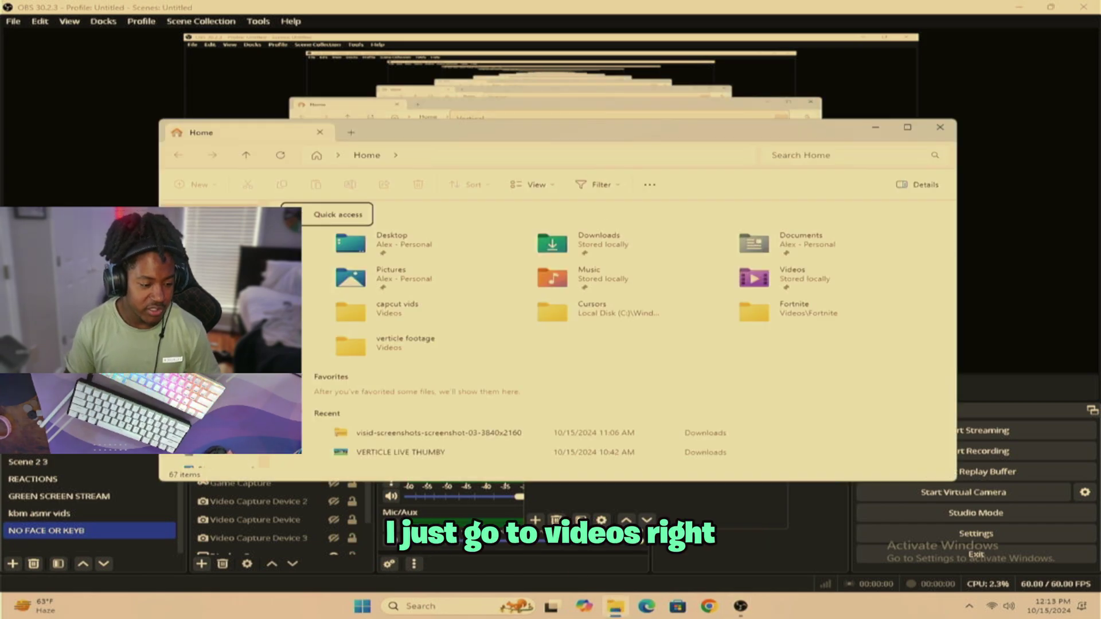
pyautogui.doubleClick(754, 278)
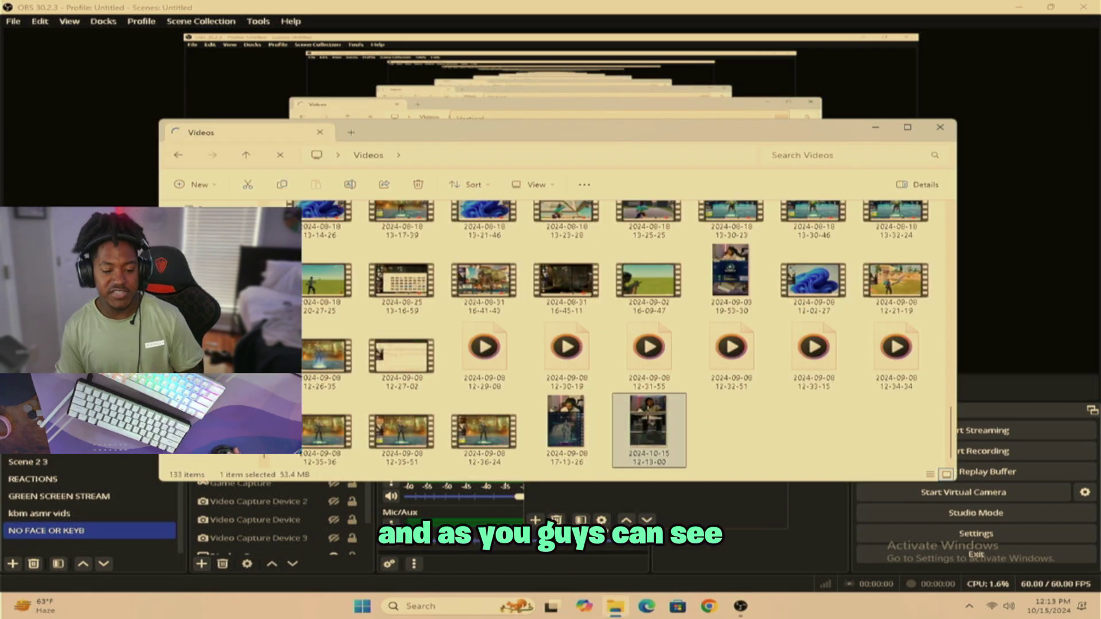
pyautogui.doubleClick(647, 420)
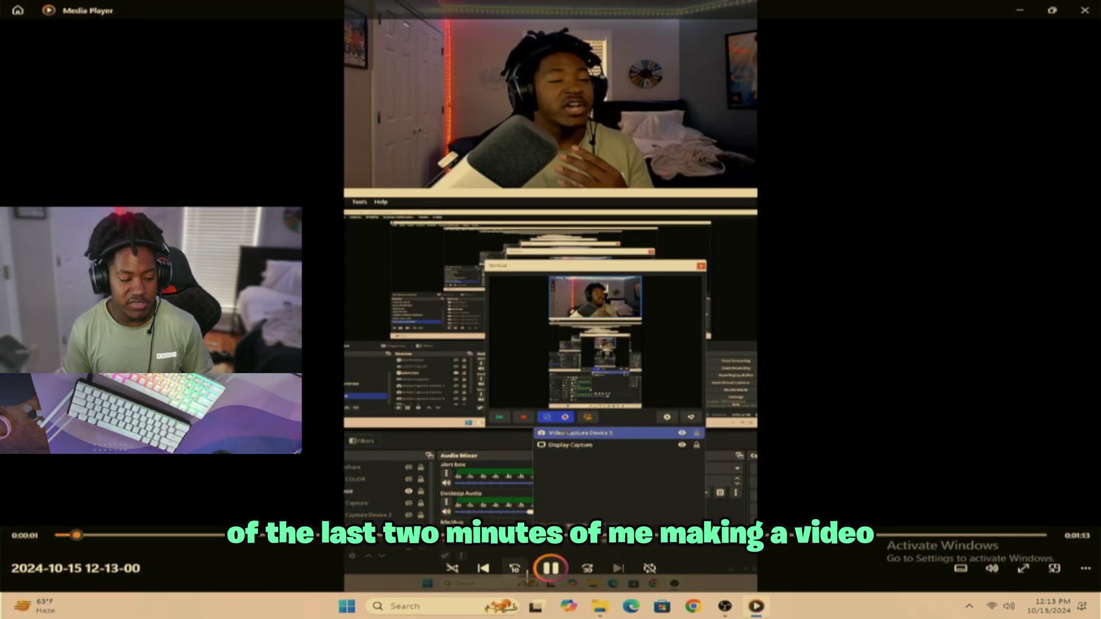
pyautogui.click(551, 568)
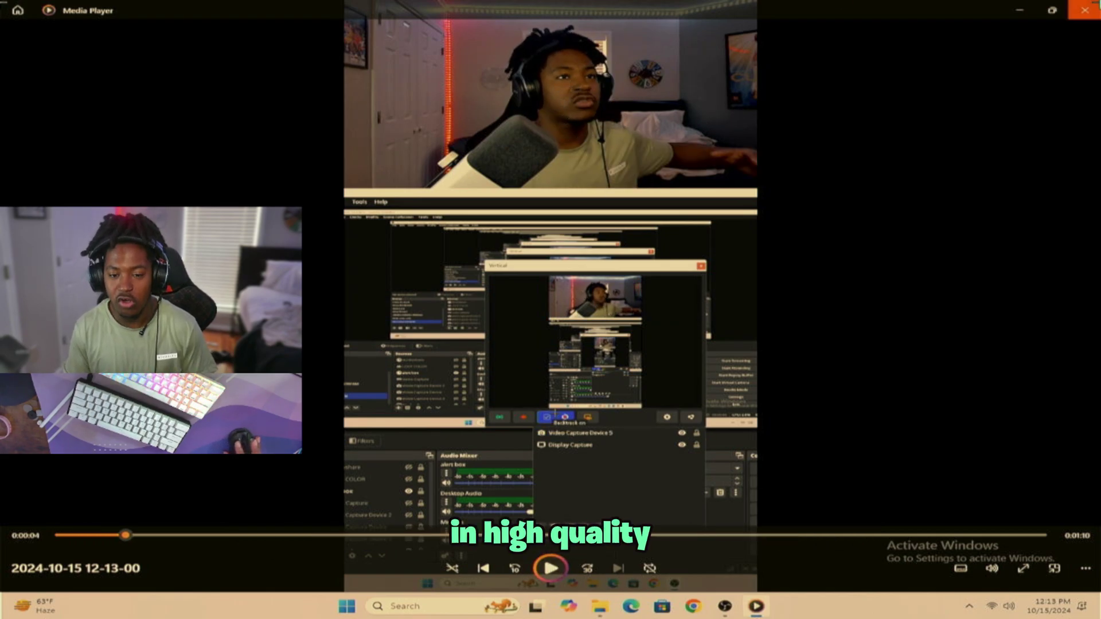
pyautogui.click(1084, 10)
pyautogui.click(937, 131)
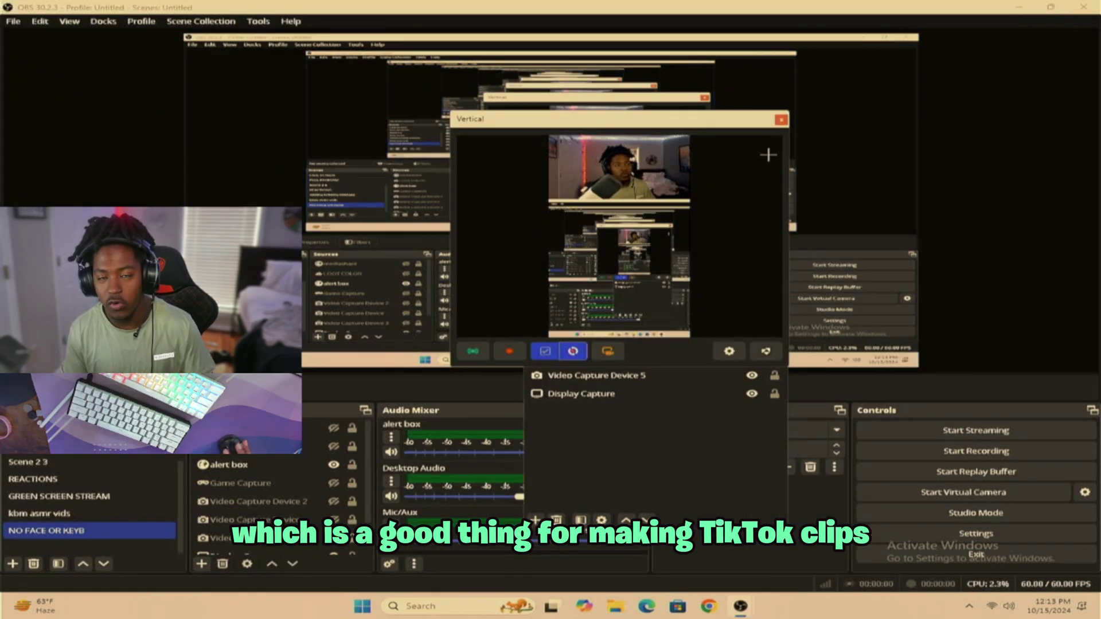